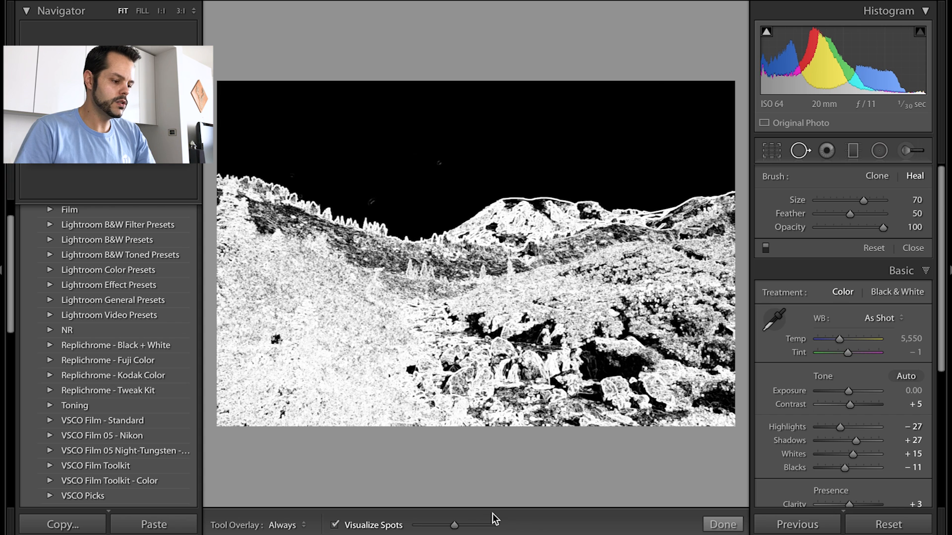
Step: Compare the photo with and without spot visualization, and raise the visualization threshold to nearly its maximum
left_click(336, 526)
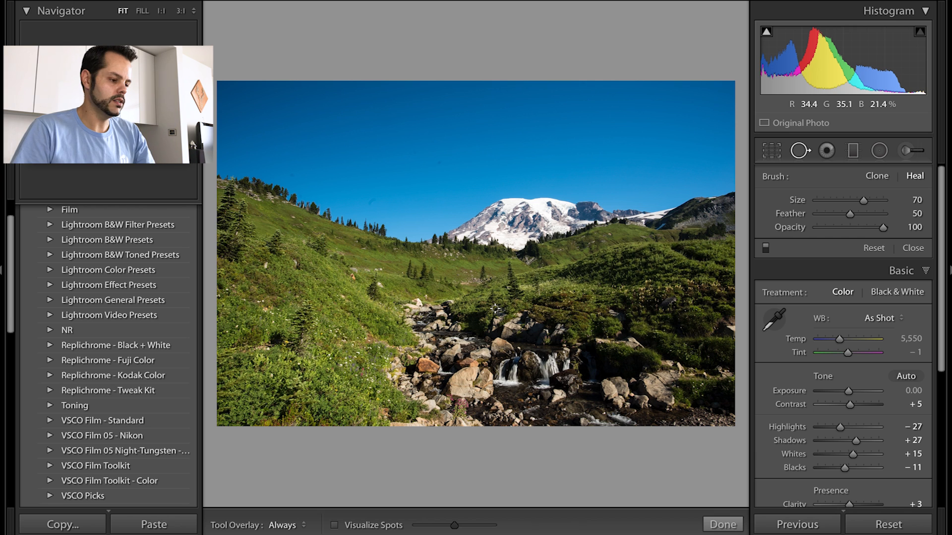
left_click(336, 526)
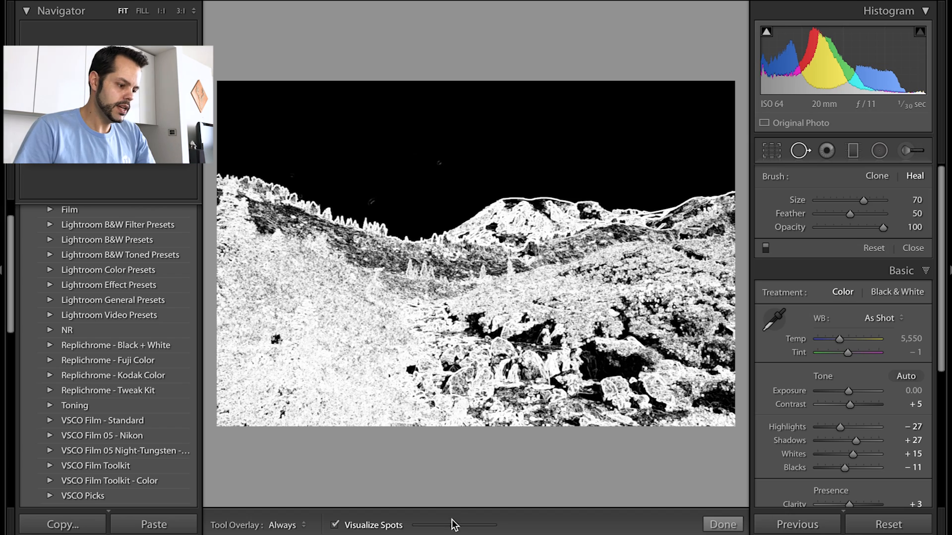
left_click_drag(455, 525, 497, 525)
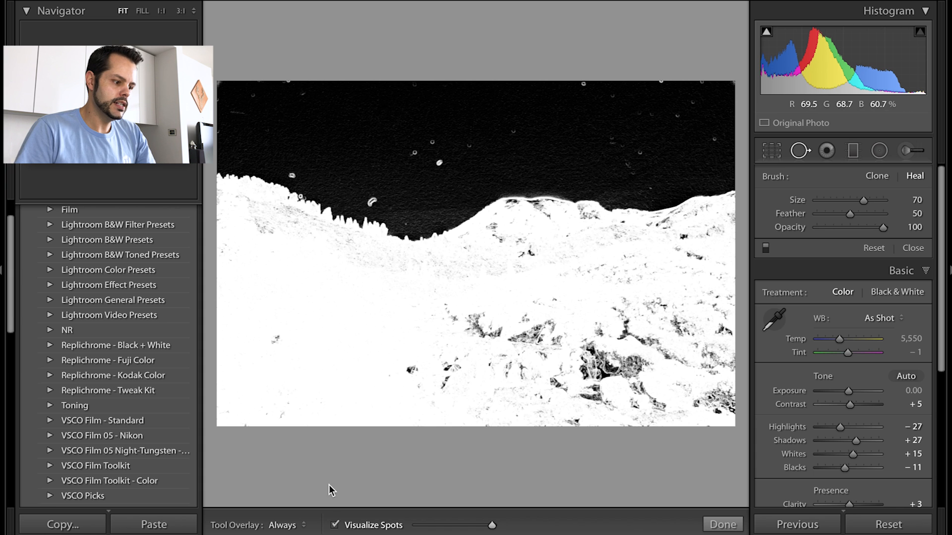
mouse_move(338, 532)
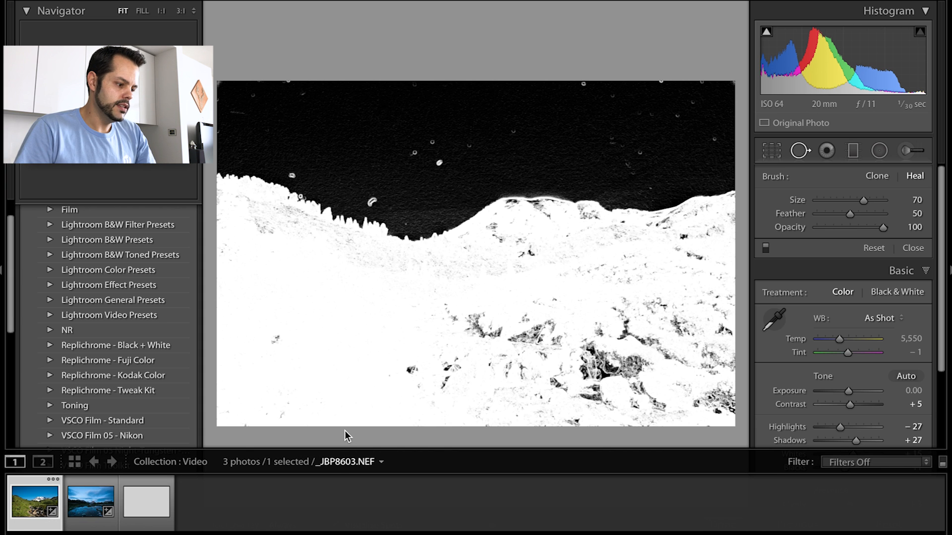
left_click(334, 525)
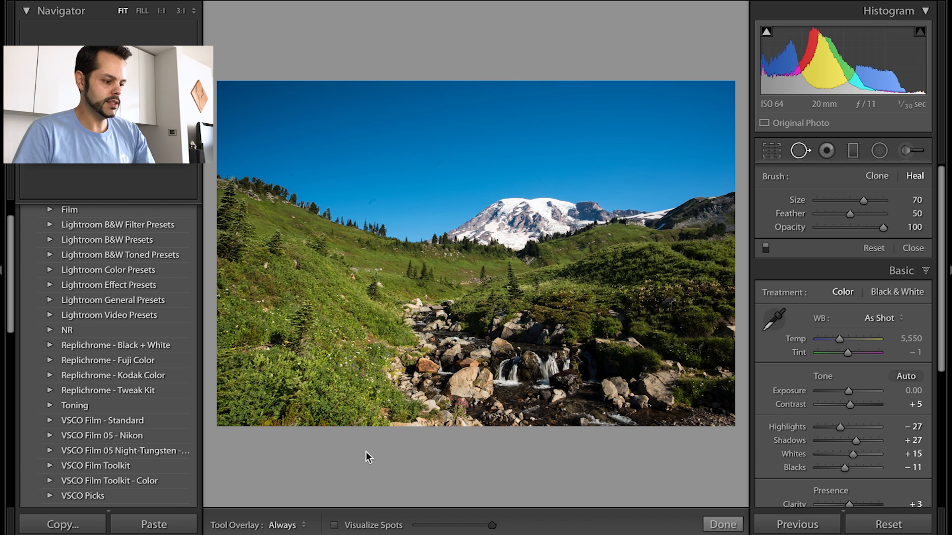
left_click(334, 526)
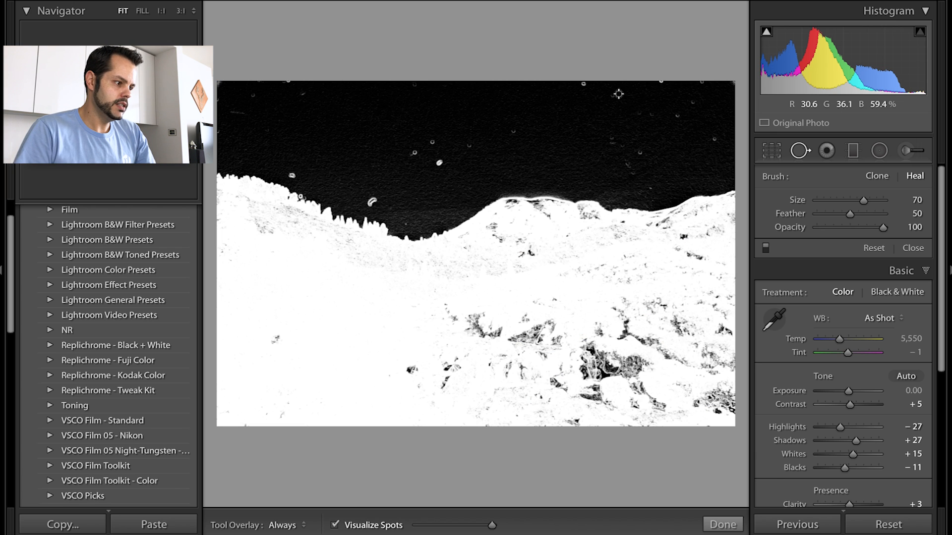
Step: Examine the dust spots in the sky above the snowy mountain at 1:1, with and without spot visualization
left_click(613, 151)
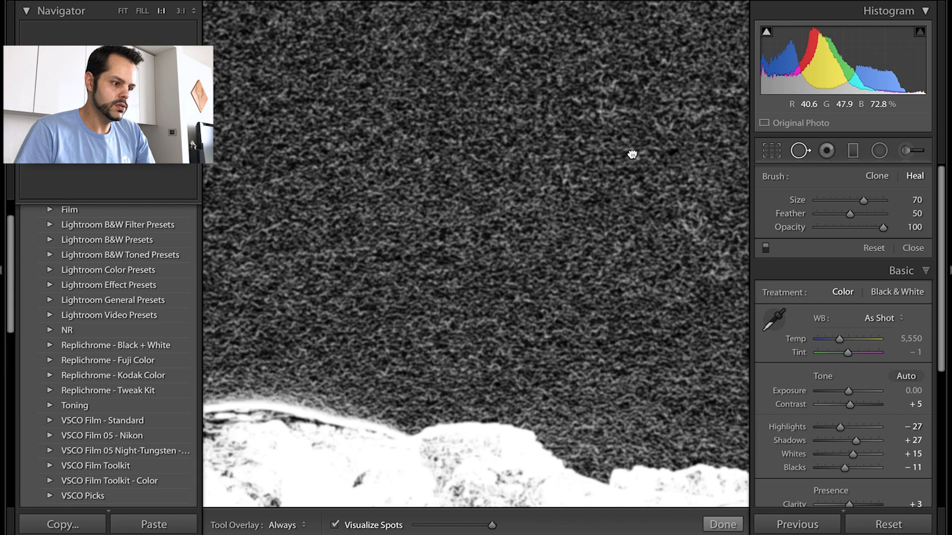
left_click_drag(632, 153, 496, 174)
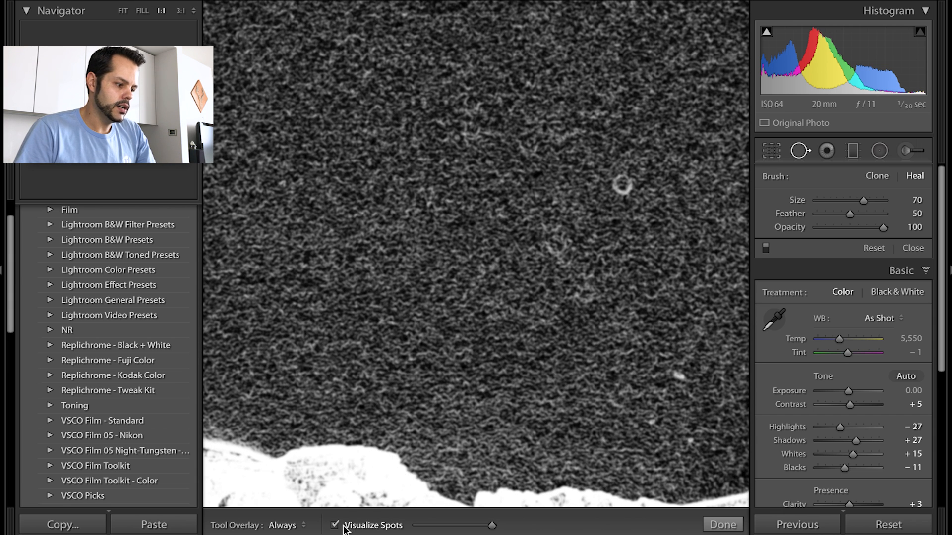
left_click(336, 526)
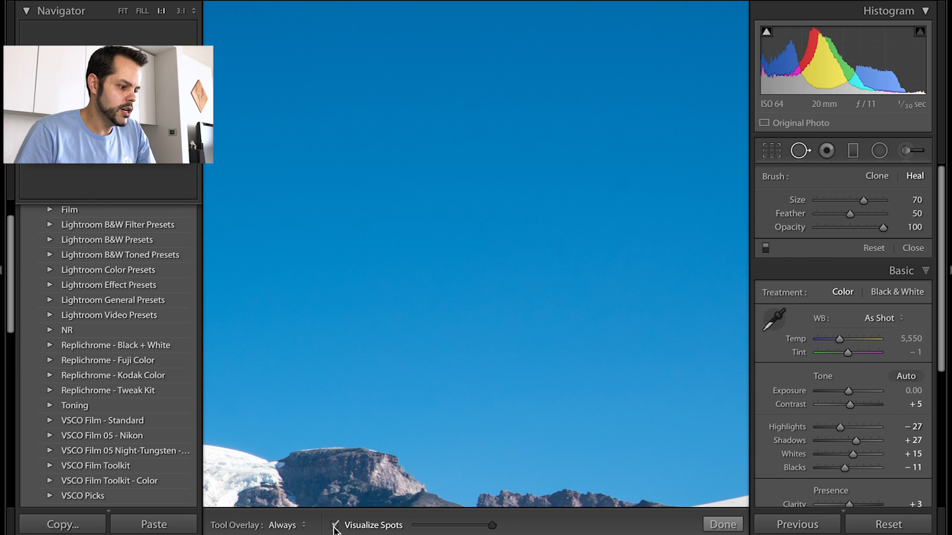
left_click(335, 525)
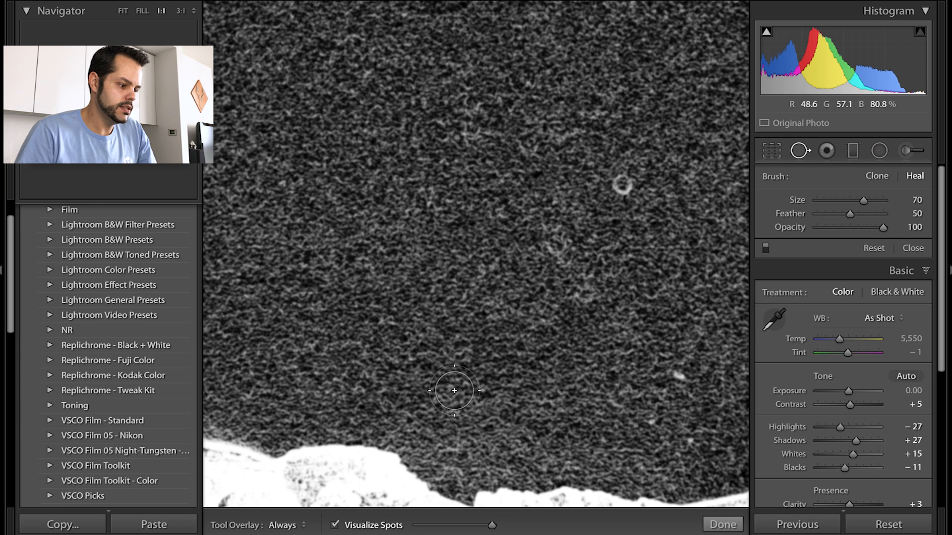
key("z")
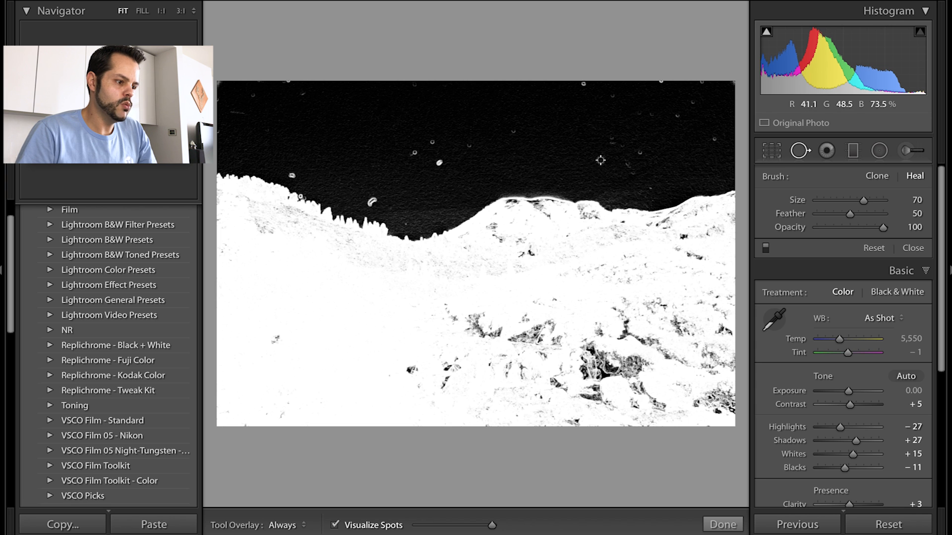
key("z")
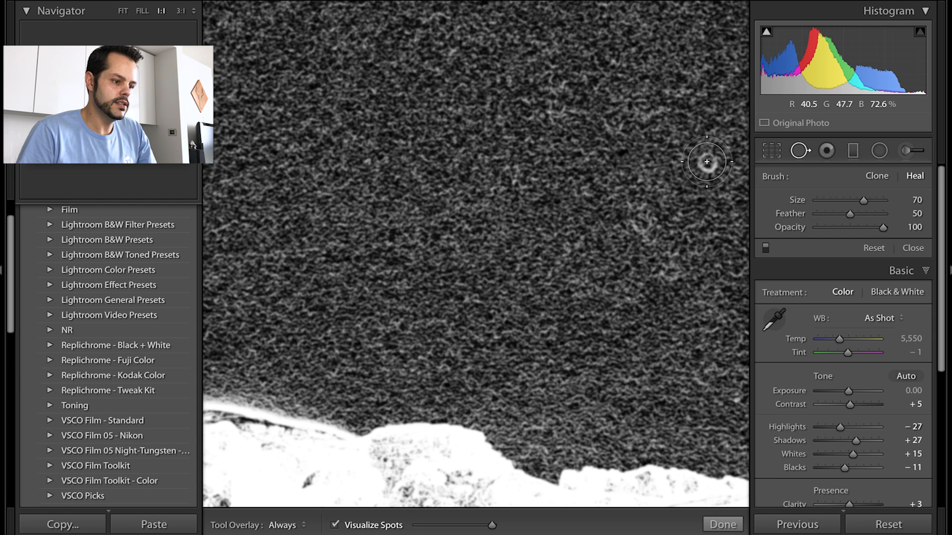
key("z")
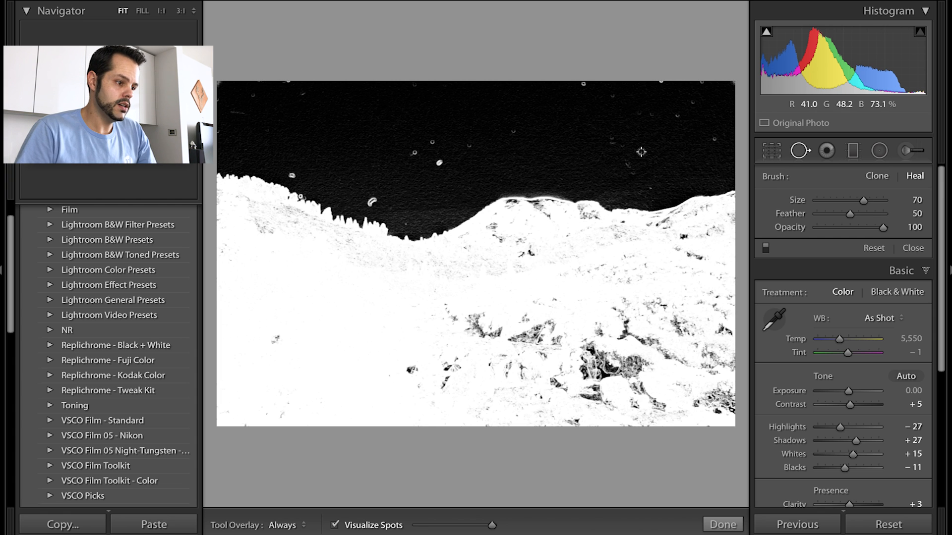
Step: Heal the dust spot in the sky above the mountain's right flank at size 75, and slightly lower the visualization threshold
left_click(640, 152)
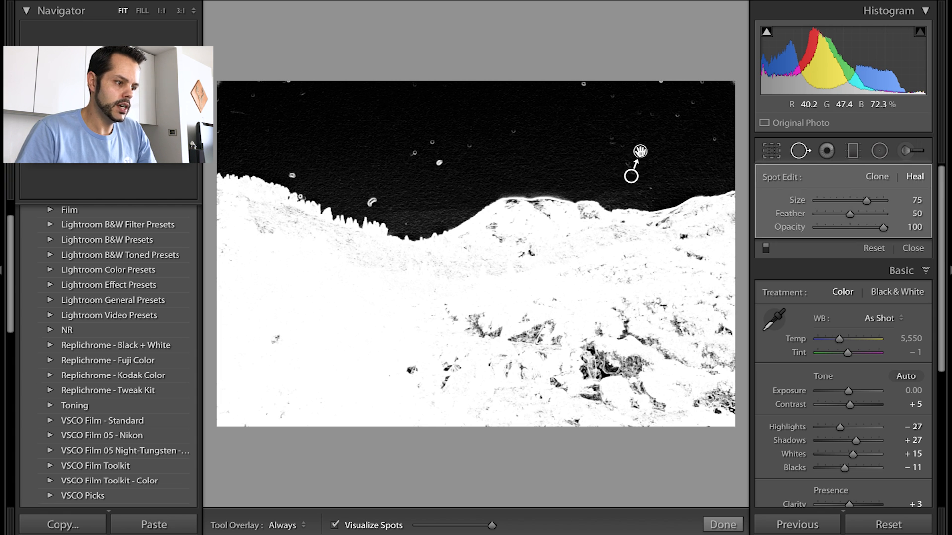
left_click(334, 525)
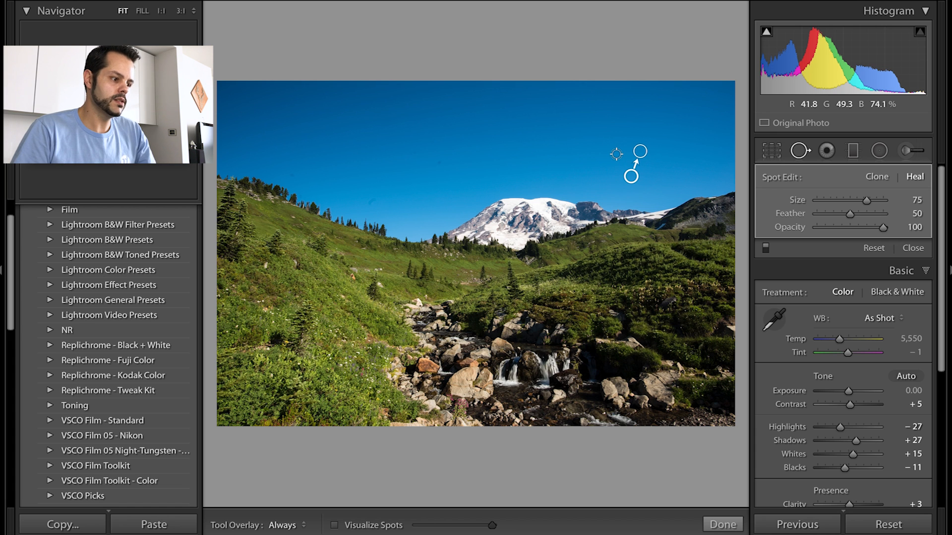
left_click(334, 525)
left_click_drag(493, 527, 490, 527)
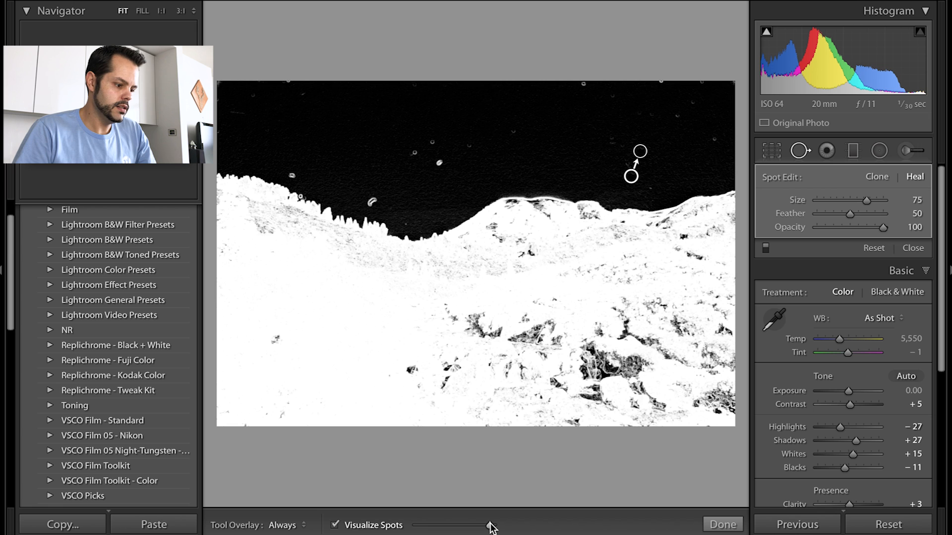
Step: Heal the three clustered dust spots in mid-sky and the two spots just above the left tree-lined ridge
left_click(440, 163)
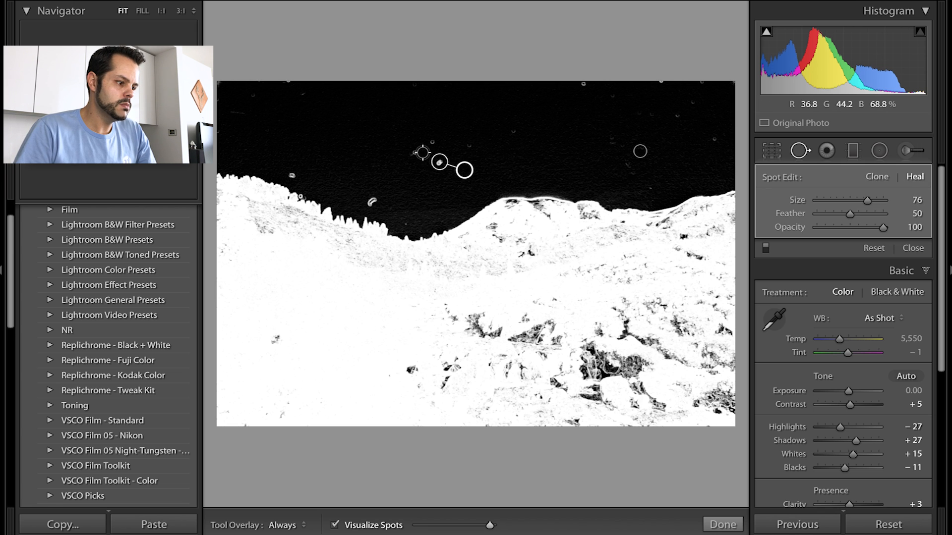
left_click(415, 152)
left_click(430, 144)
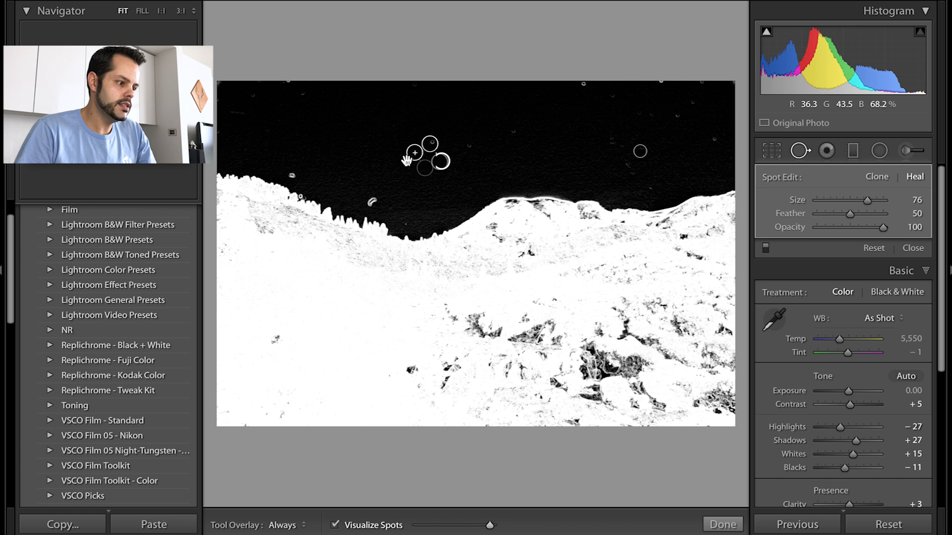
left_click(371, 201)
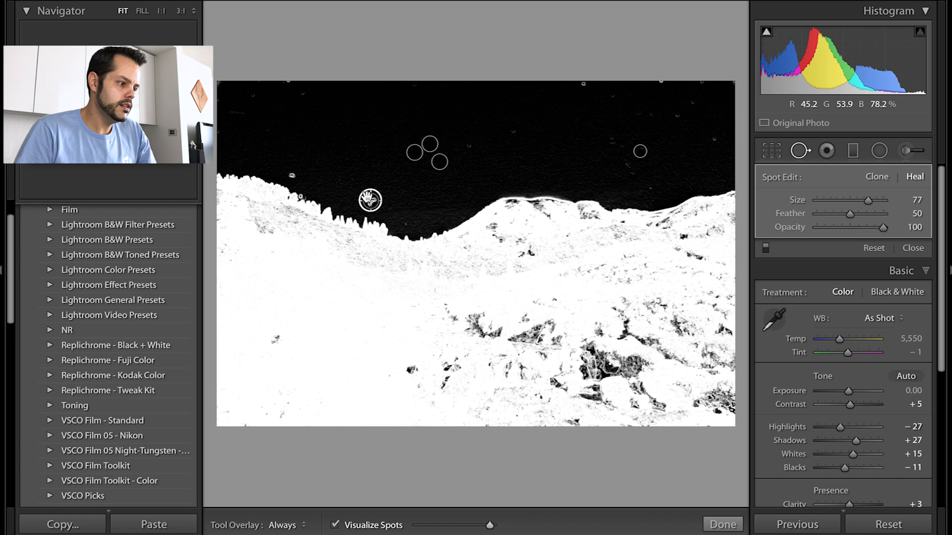
left_click(292, 173)
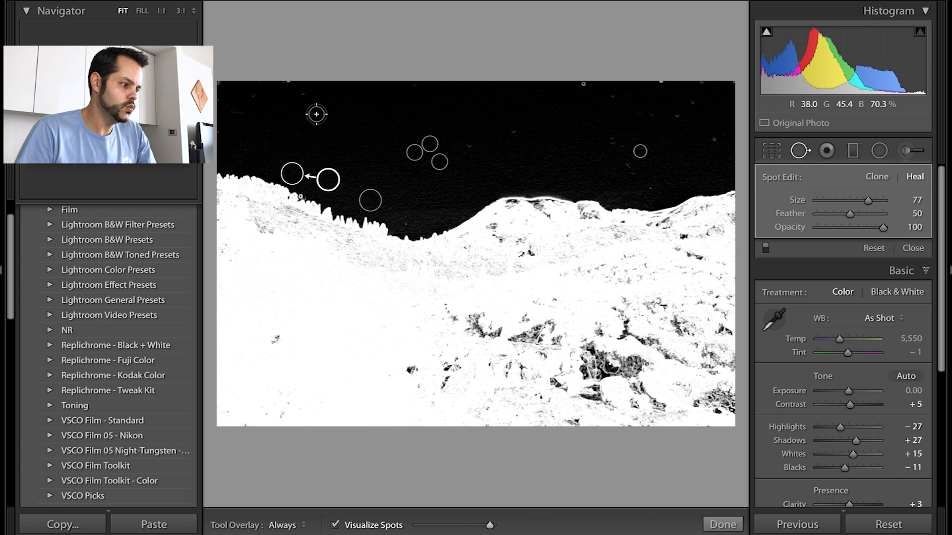
Step: Heal the three dust spots along the sky's upper edge at size 77, and close Spot Removal with the visualization off
left_click(585, 82)
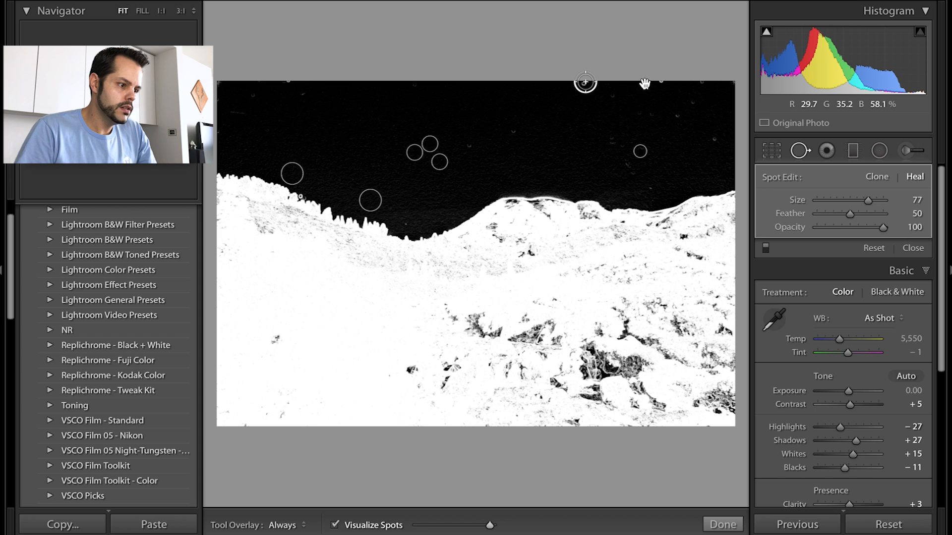
left_click(665, 85)
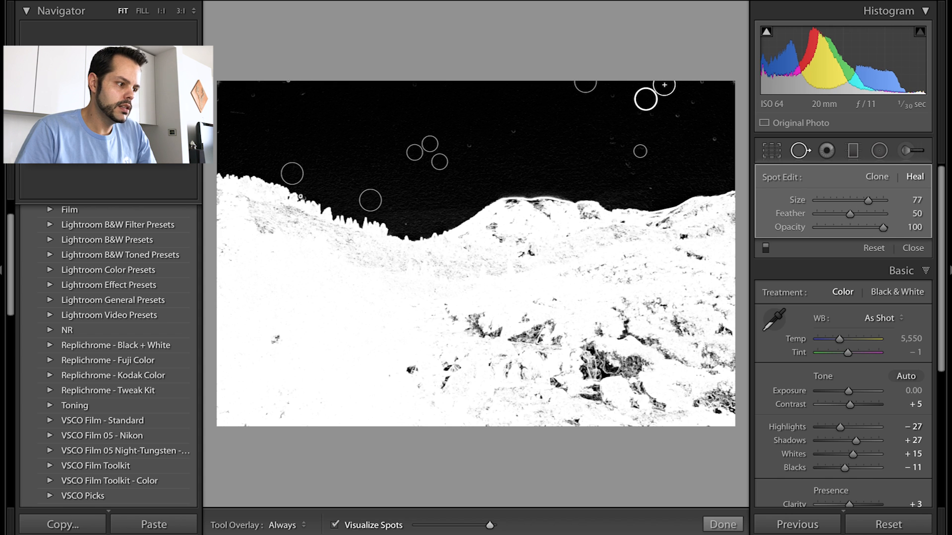
left_click(287, 85)
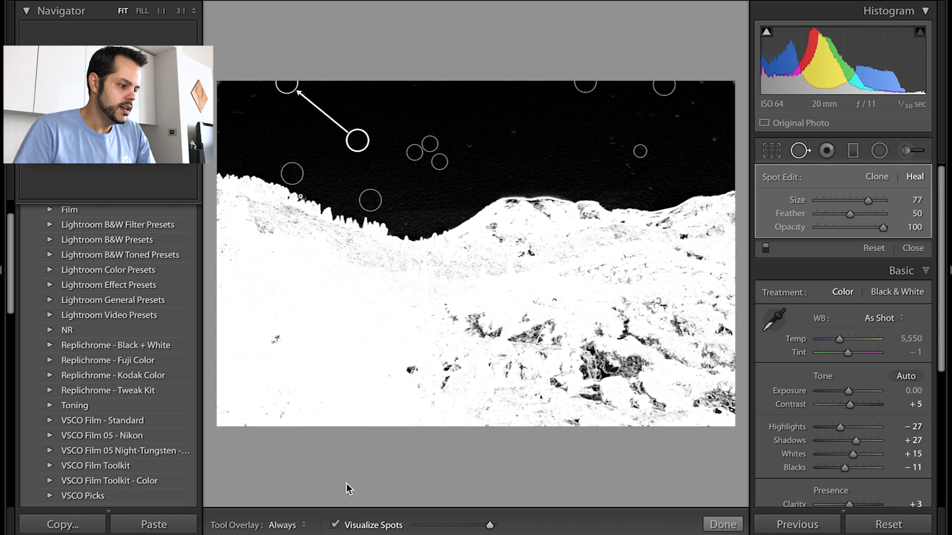
left_click(335, 525)
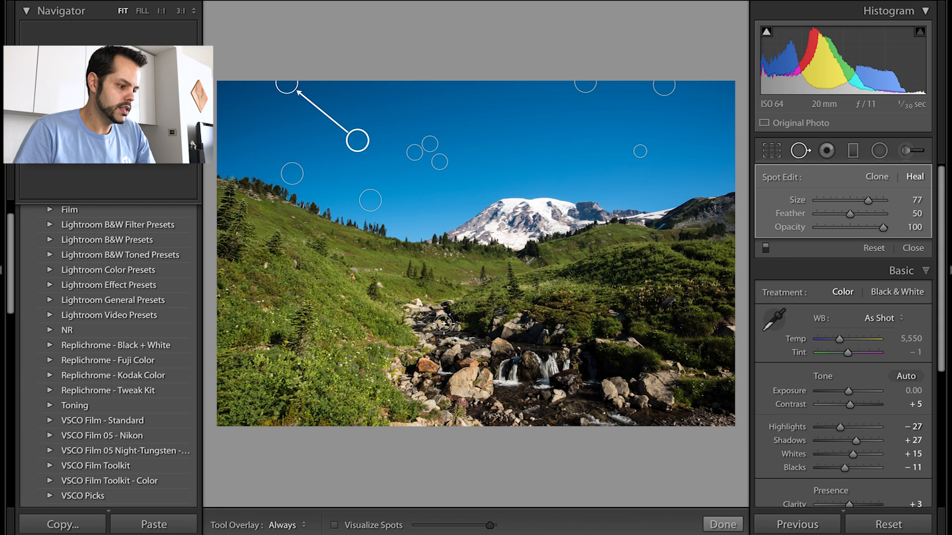
key("q")
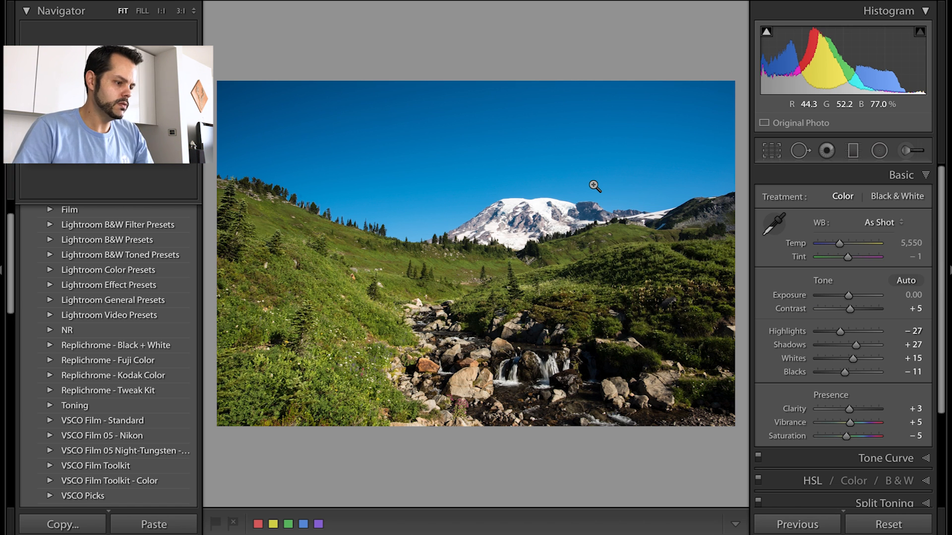
Step: Switch to the next photo, the blue lake scene, and inspect the dust spot above the left mountain at 1:1
key("Right")
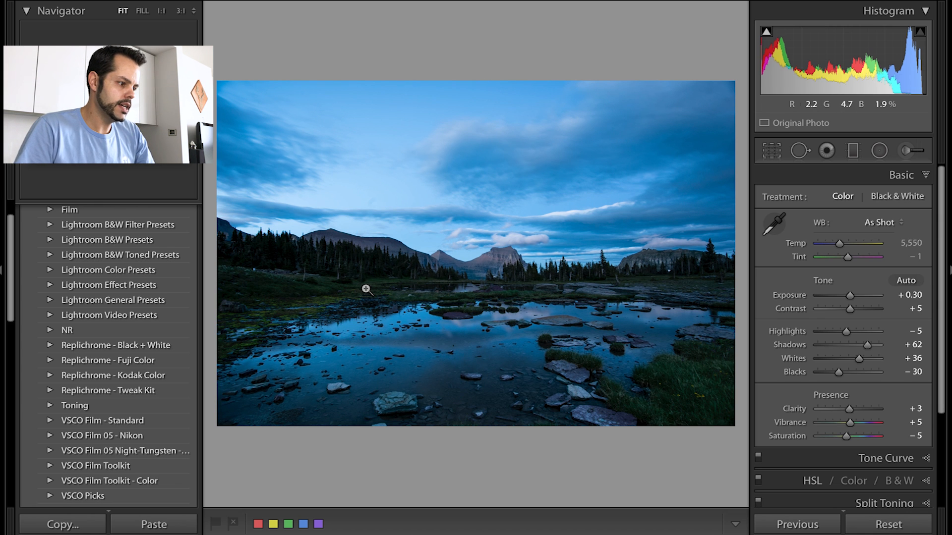
left_click(367, 201)
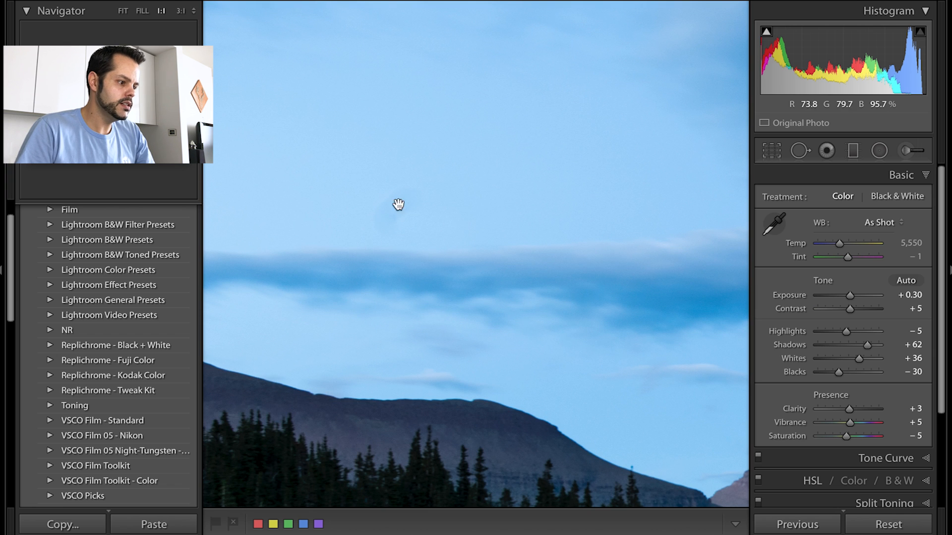
left_click(419, 195)
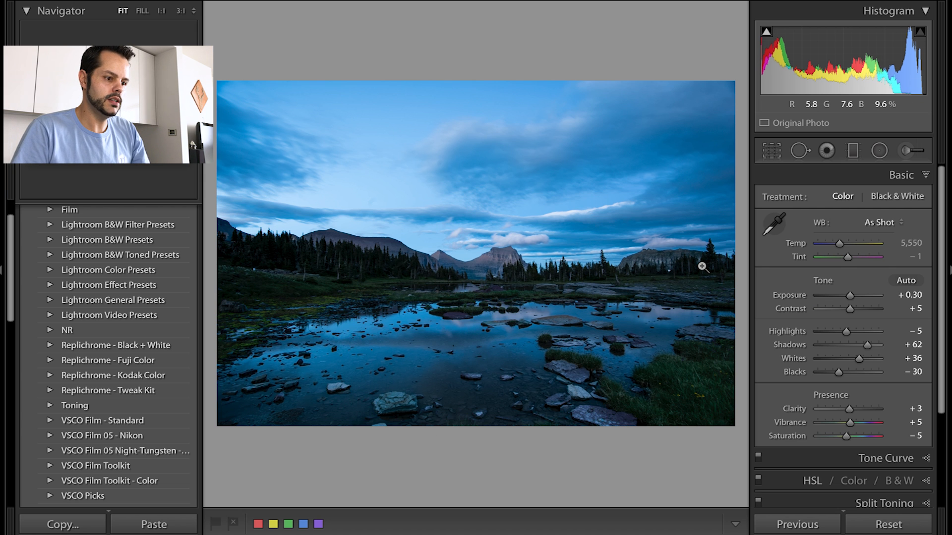
Step: Activate Spot Removal and check the lake photo's dust spots with the visualization at a slightly lower threshold
key("q")
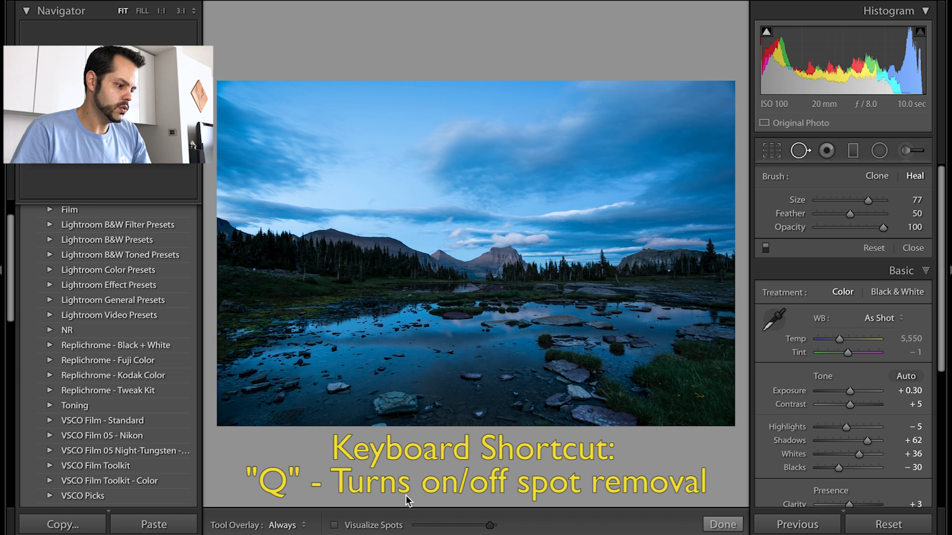
left_click(335, 526)
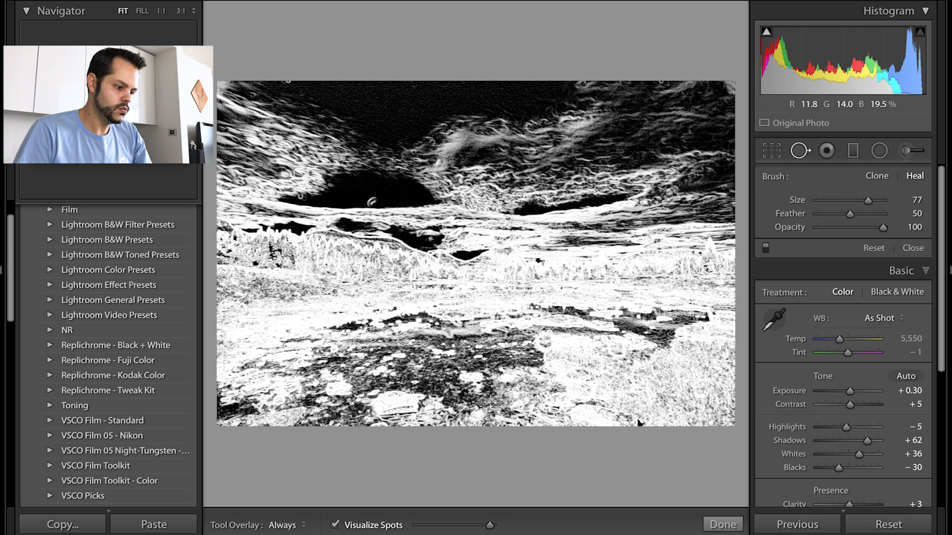
mouse_move(490, 528)
left_mouse_down()
mouse_move(459, 527)
mouse_move(484, 529)
left_mouse_up()
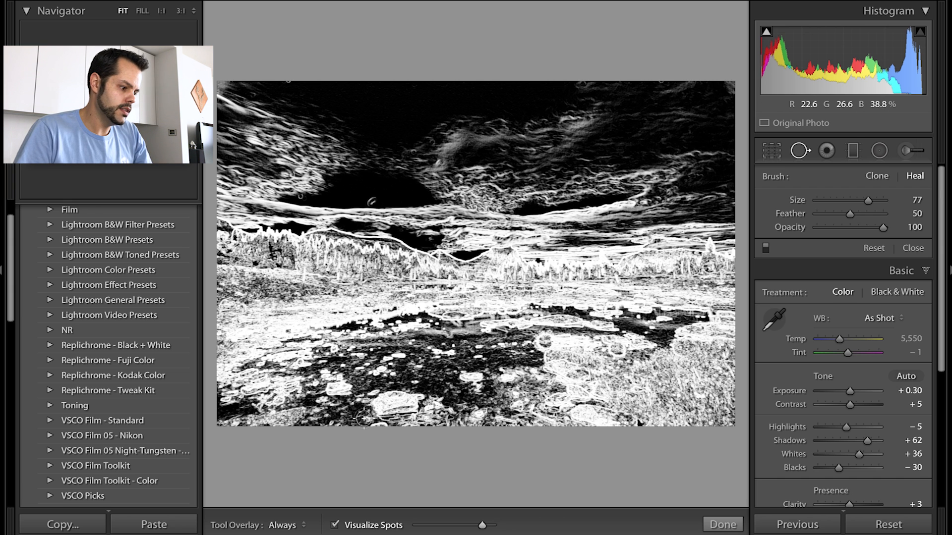
left_click(336, 525)
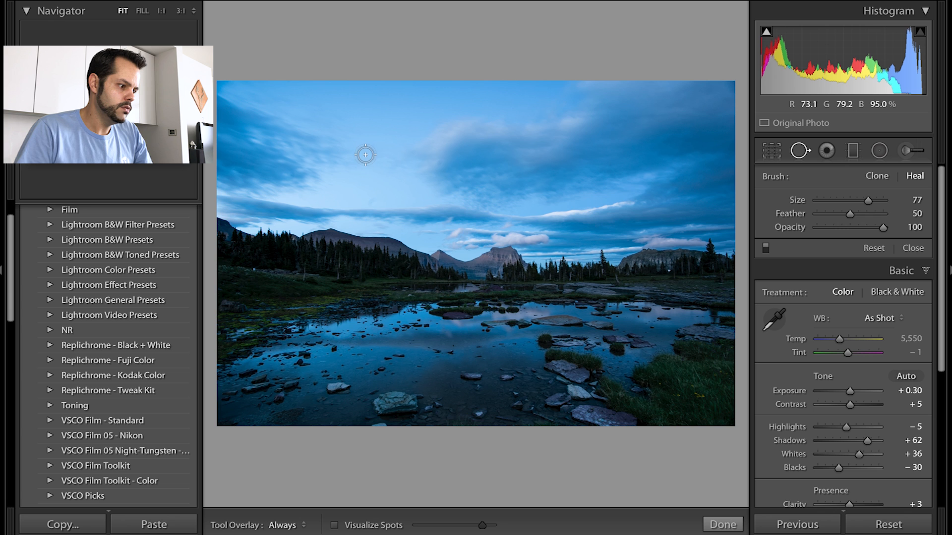
Step: Heal the dust spot in the pale sky above the left mountain at 1:1, using brush size 76 and feather 0
left_click(373, 198)
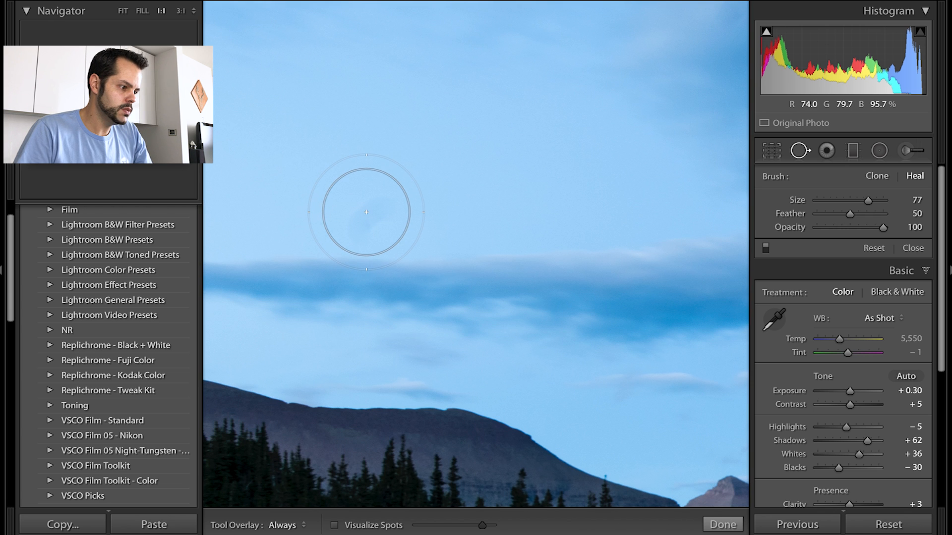
scroll(366, 212, "down", 2)
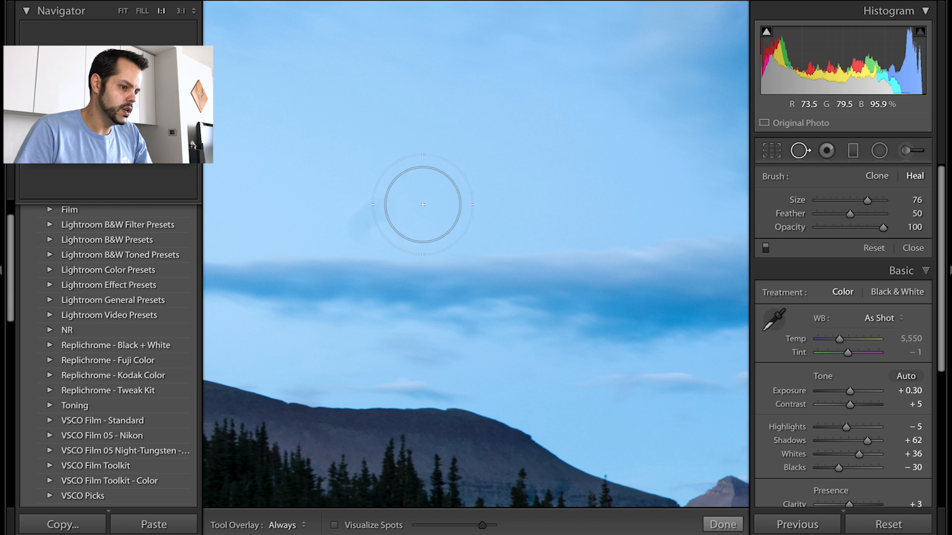
left_click_drag(868, 219, 812, 214)
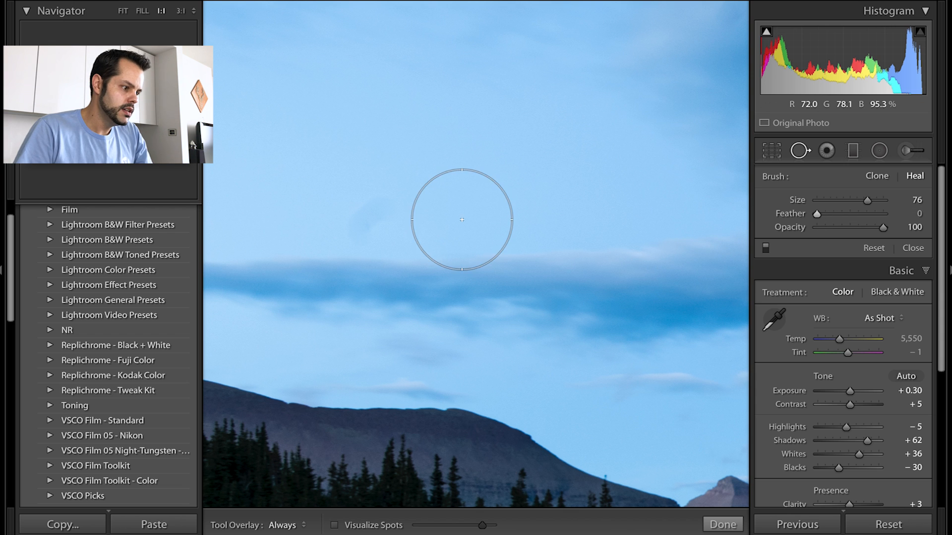
left_click(369, 202)
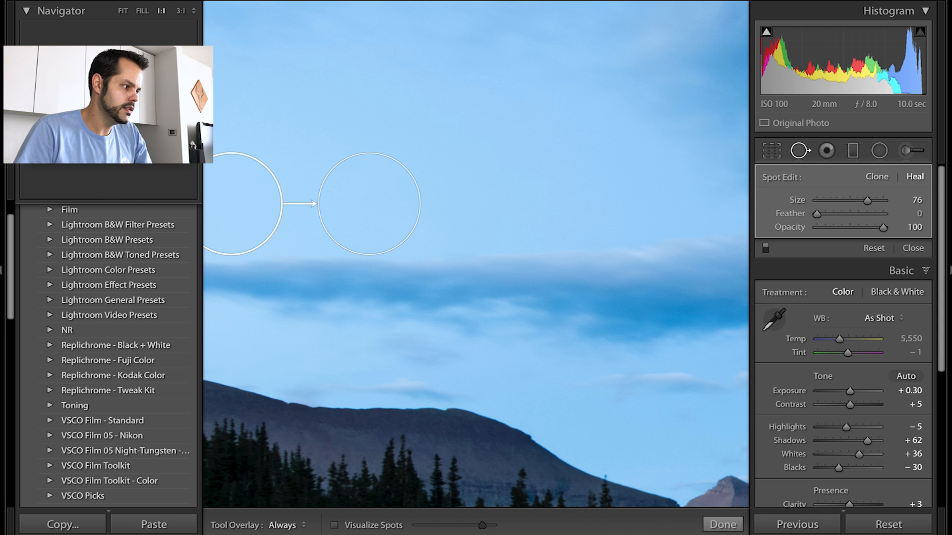
Step: Locate the dust spot in the dark cloud on the photo's left with Visualize Spots, and heal it at size 75
left_click_drag(114, 101, 73, 95)
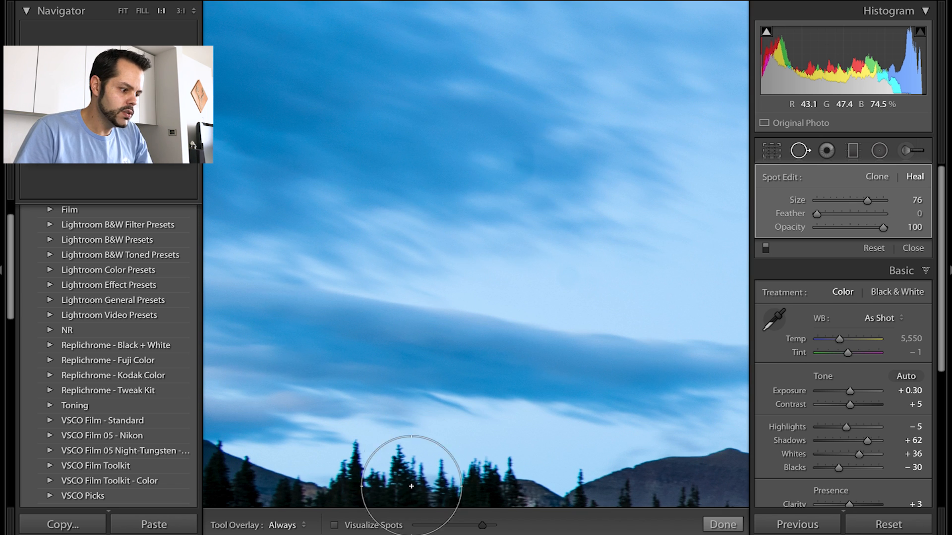
left_click(335, 525)
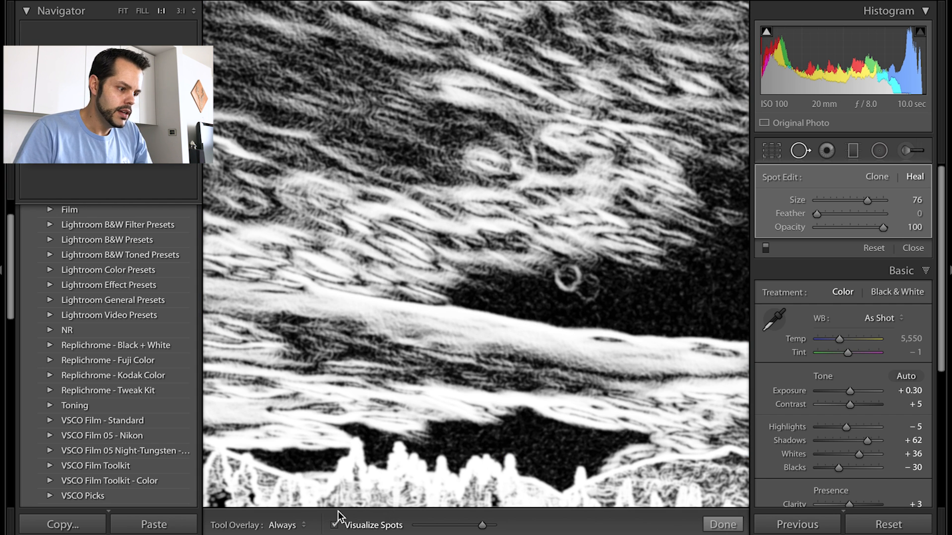
left_click(335, 525)
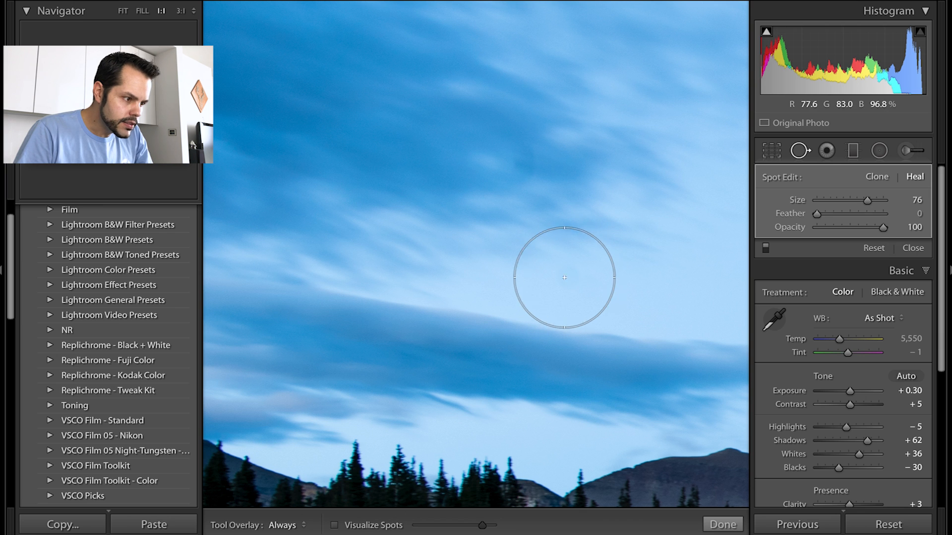
left_click(517, 164)
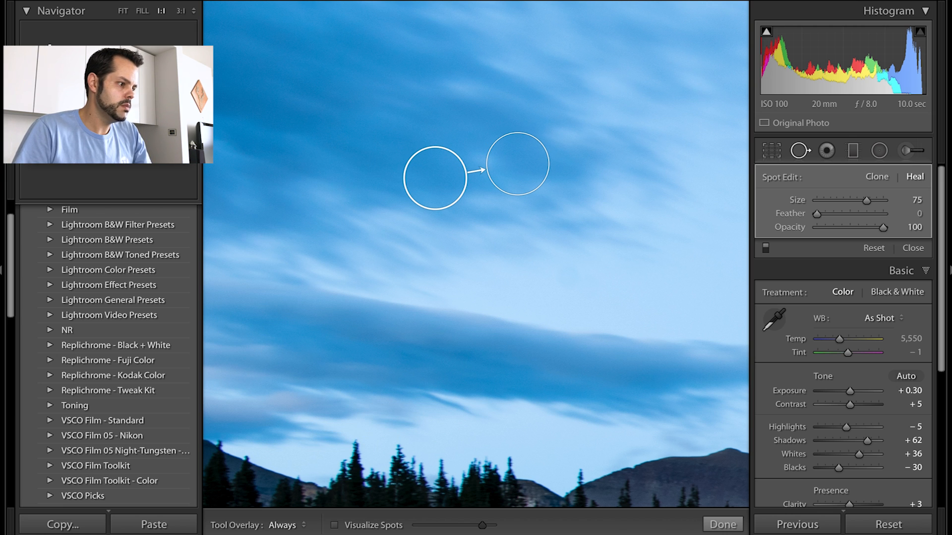
Step: Locate the dust spot on the sky's upper edge above the left cloud with Visualize Spots, and heal it at size 64
left_click(48, 49)
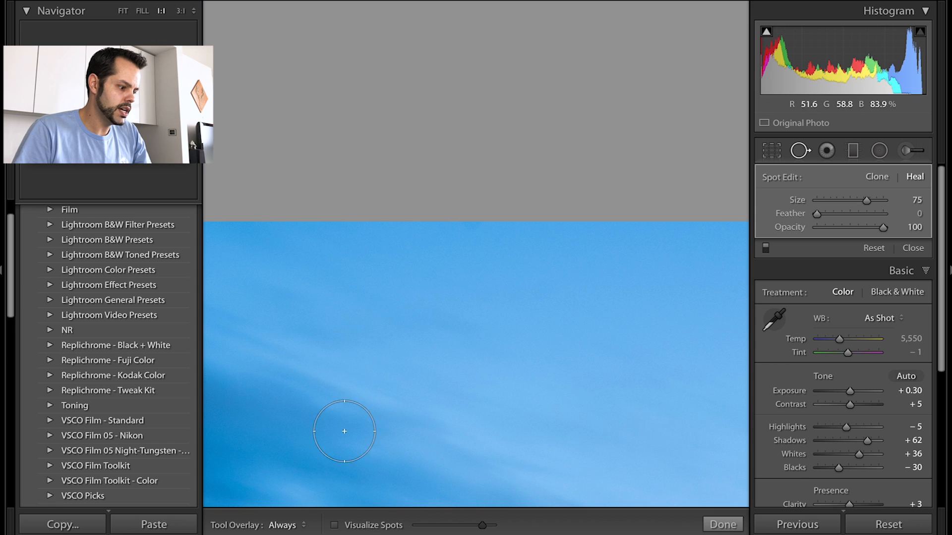
left_click(335, 525)
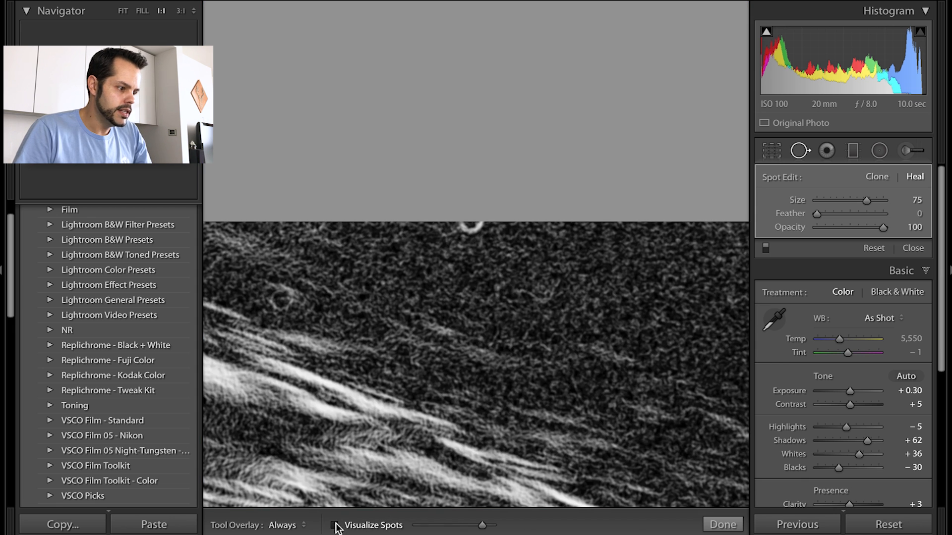
left_click(334, 525)
scroll(473, 225, "down", 2)
left_click(472, 223)
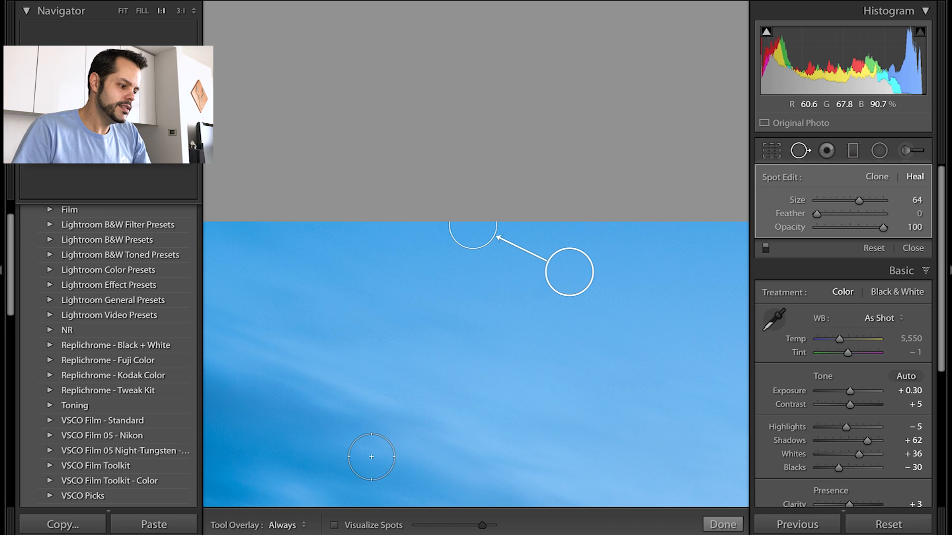
Step: Check the whole photo with Visualize Spots, and heal the dust spot on the upper edge of the right-hand sky at size 56
left_click(319, 333)
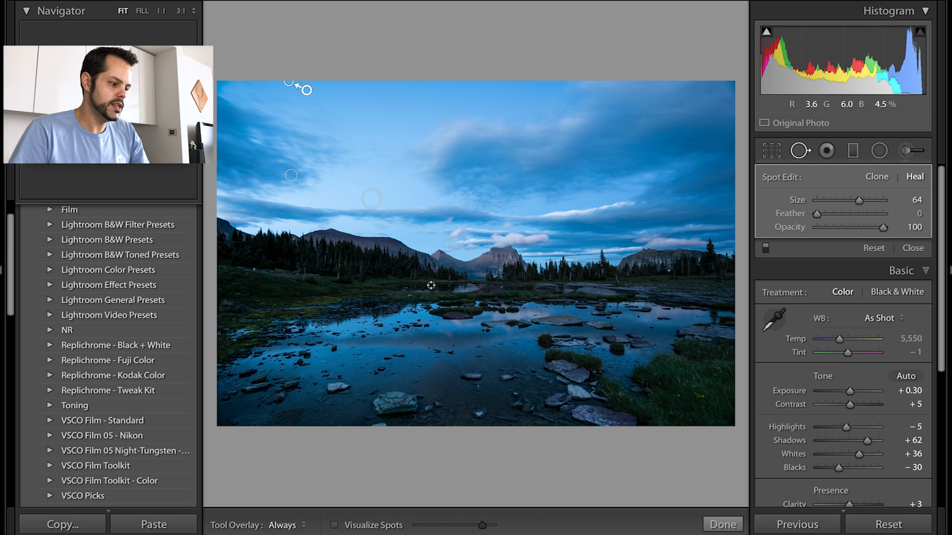
left_click(336, 527)
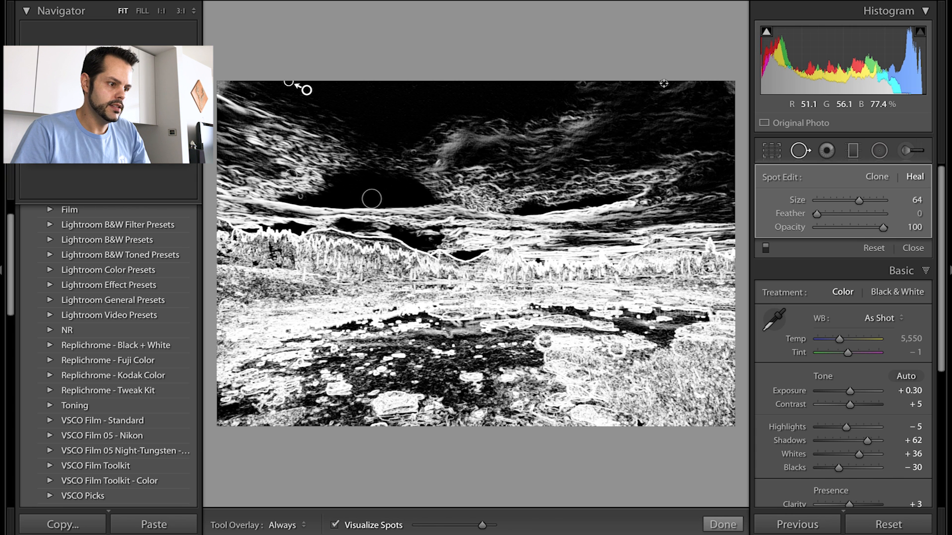
left_click(660, 83)
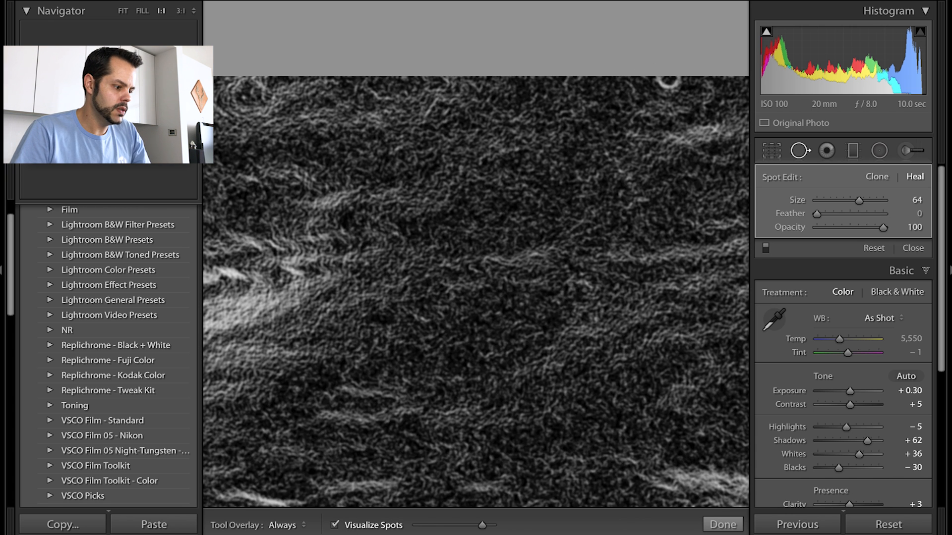
mouse_move(336, 528)
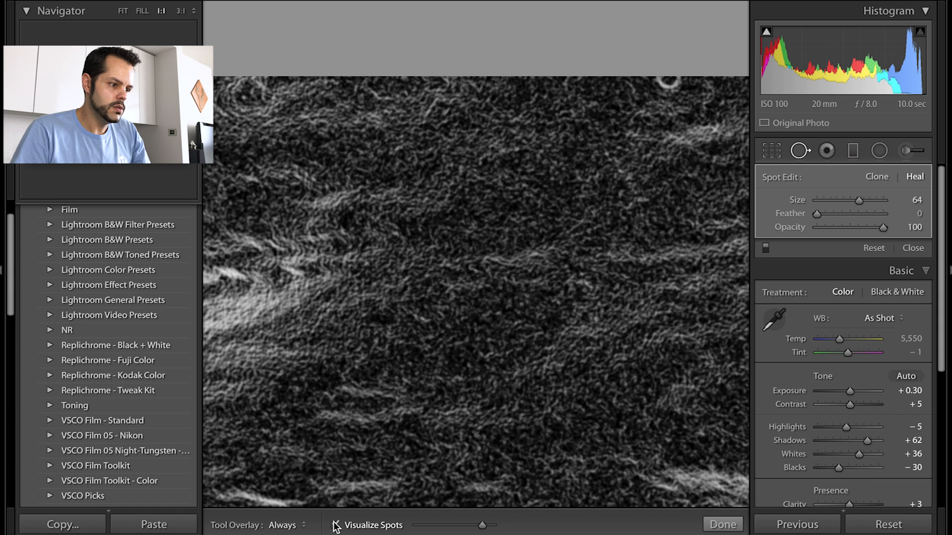
left_click(336, 525)
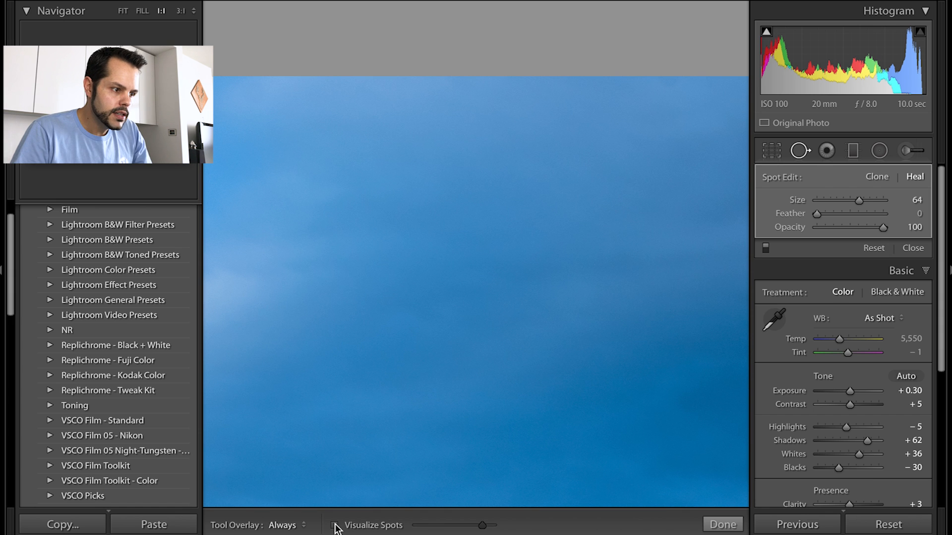
left_click(669, 81)
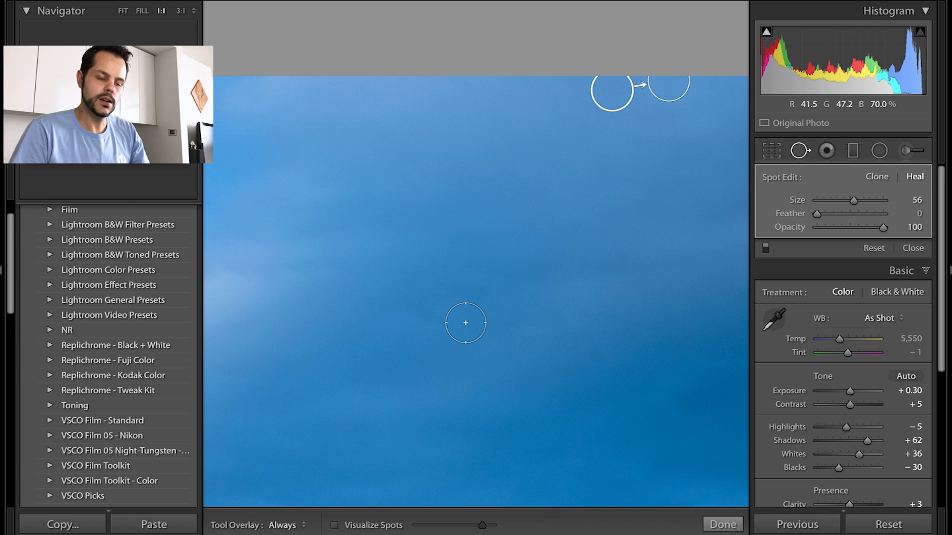
Step: Inspect the sky from right to left at 1:1 for remaining dust spots, and close Spot Removal with the whole photo in view
key("space")
left_click_drag(465, 322, 264, 100)
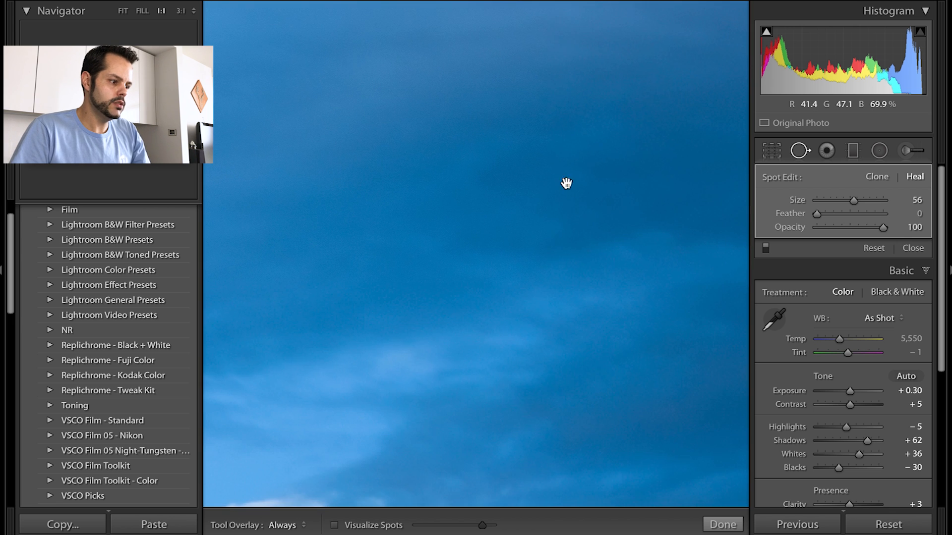
left_click_drag(566, 184, 362, 298)
mouse_move(473, 250)
left_mouse_down()
mouse_move(453, 402)
mouse_move(662, 83)
mouse_move(695, 97)
mouse_move(738, 64)
left_mouse_up()
left_click_drag(461, 142, 679, 193)
left_click_drag(552, 185, 399, 384)
left_click_drag(394, 239, 517, 417)
left_click_drag(350, 241, 507, 347)
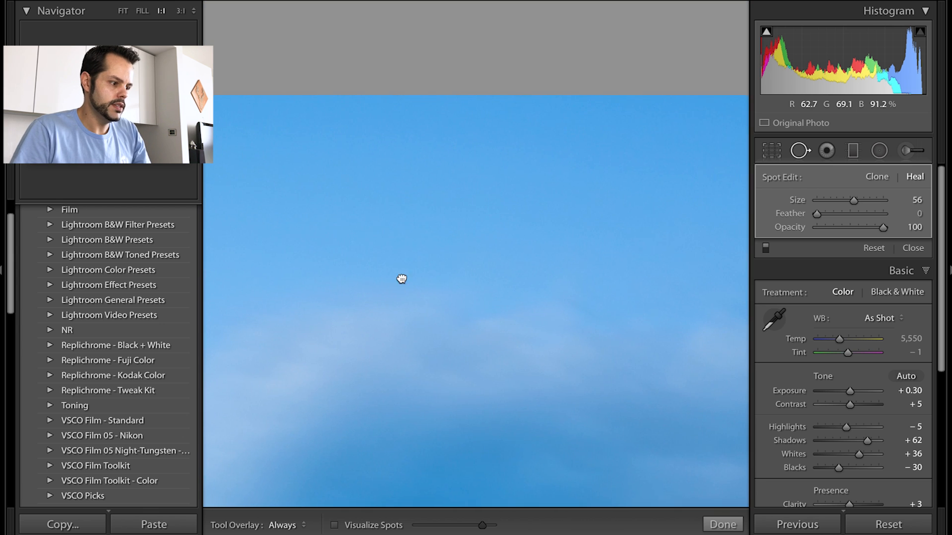
left_click_drag(402, 279, 698, 101)
left_click_drag(442, 206, 758, 149)
left_click_drag(448, 188, 622, 149)
left_click_drag(436, 277, 630, 1)
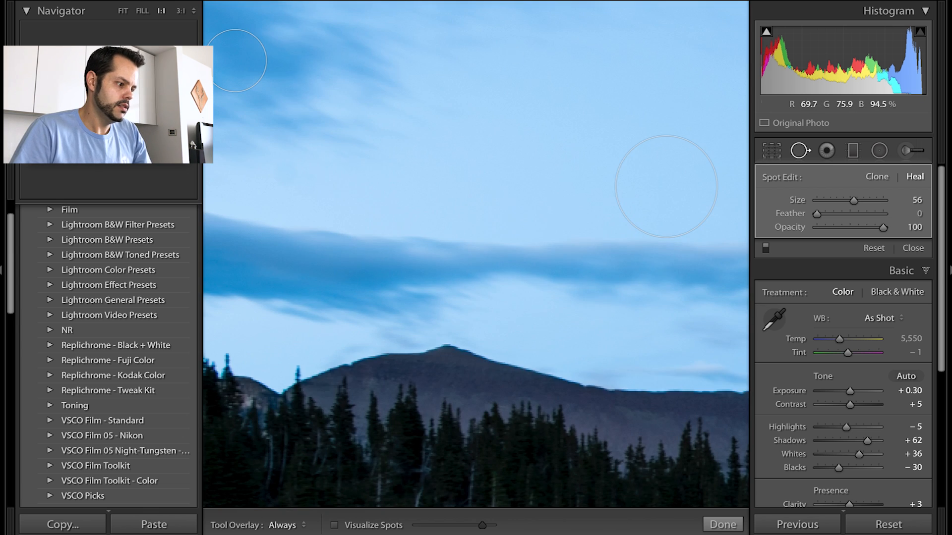
left_click_drag(451, 110, 507, 415)
left_click_drag(496, 231, 493, 403)
left_click(536, 263)
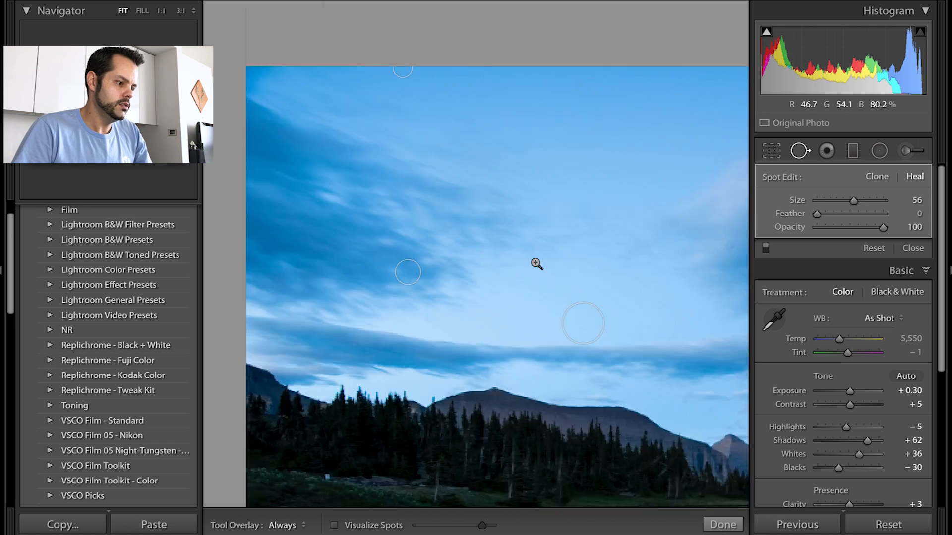
key("q")
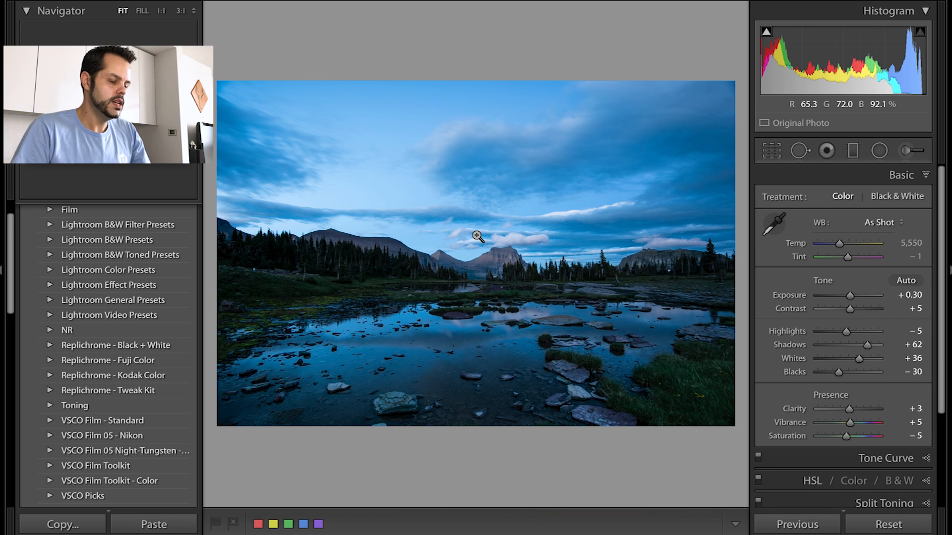